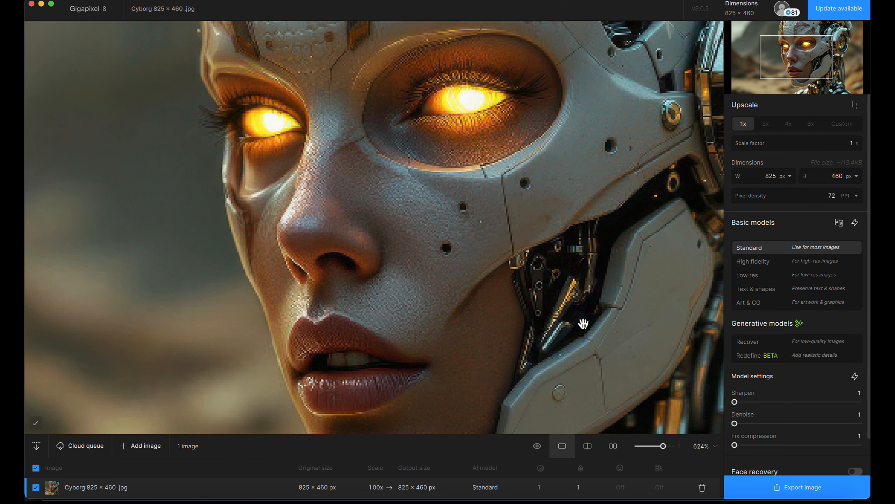
- Examine the cyborg's eyes, mouth and jaw up close, and view the whole image at 100% zoom
{"action": "left_click", "coordinate": [565, 157]}
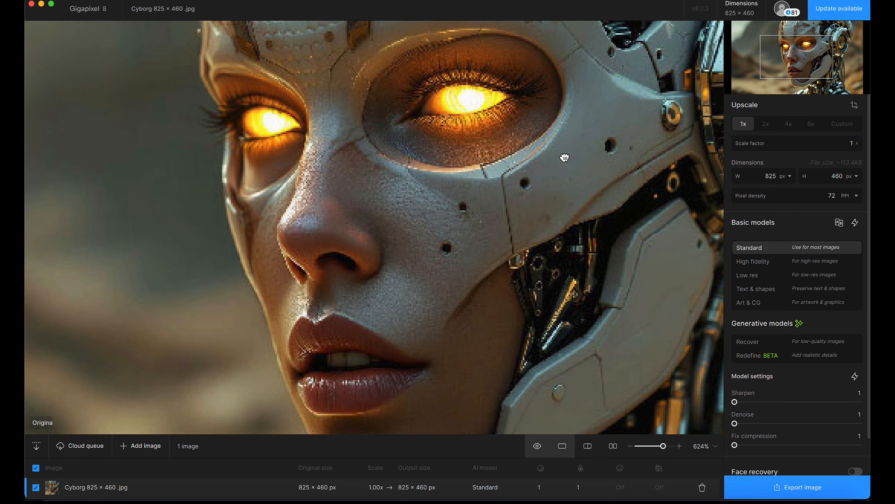
{"action": "left_click_drag", "start_coordinate": [565, 158], "coordinate": [549, 254]}
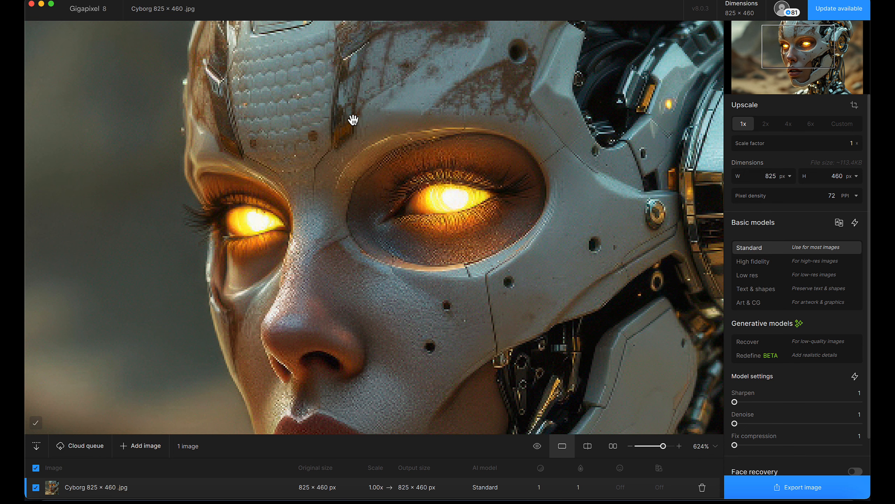
{"action": "left_click_drag", "start_coordinate": [567, 313], "coordinate": [505, 185]}
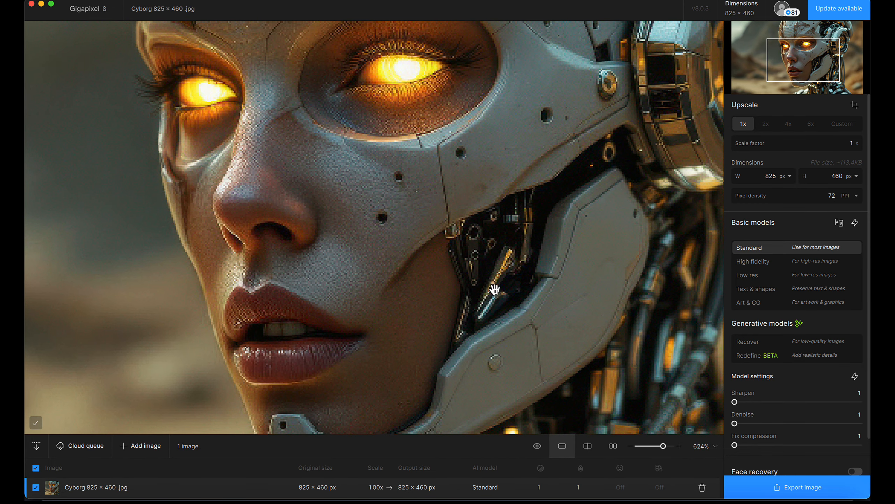
{"action": "left_click_drag", "start_coordinate": [480, 313], "coordinate": [496, 264]}
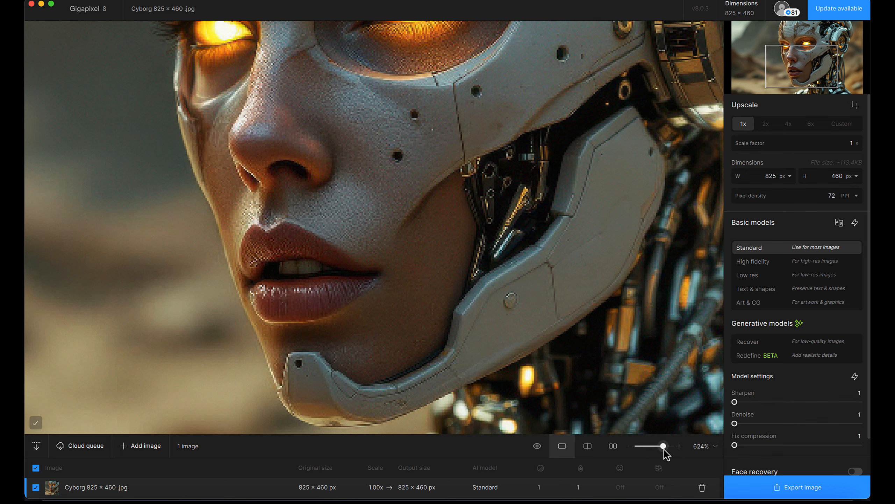
{"action": "left_click_drag", "start_coordinate": [663, 446], "coordinate": [658, 447]}
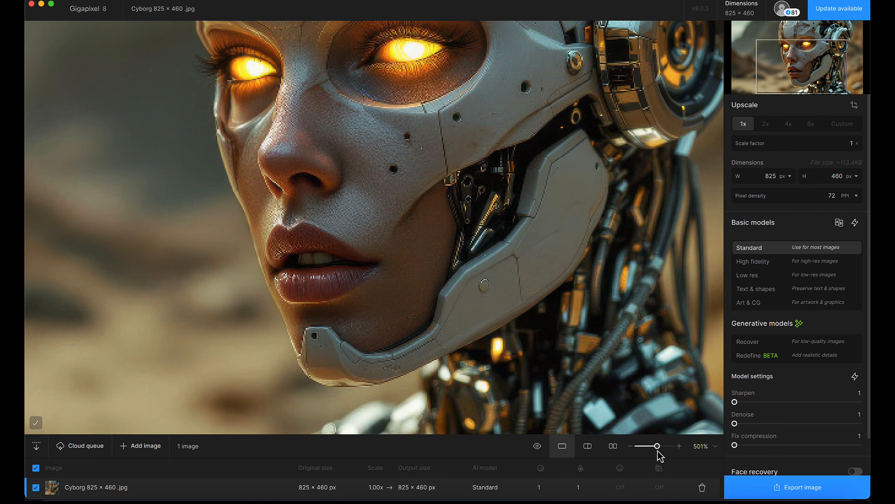
{"action": "left_click_drag", "start_coordinate": [657, 446], "coordinate": [650, 446]}
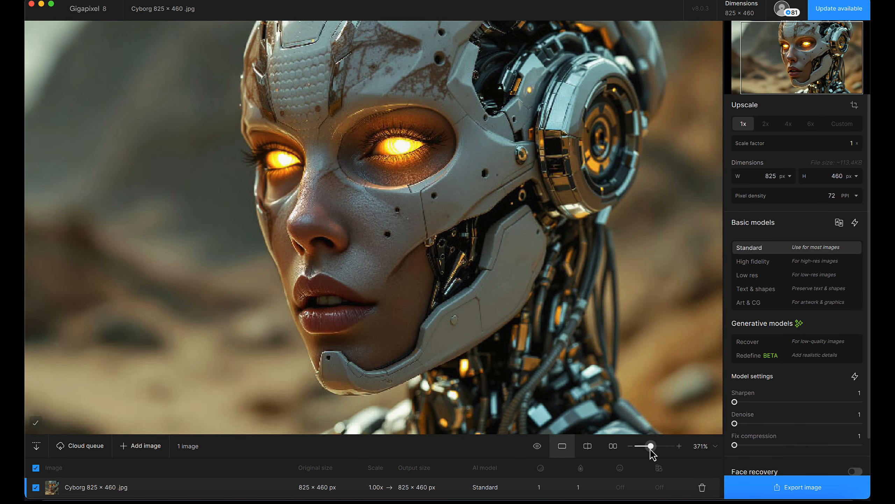
{"action": "left_click", "coordinate": [707, 447]}
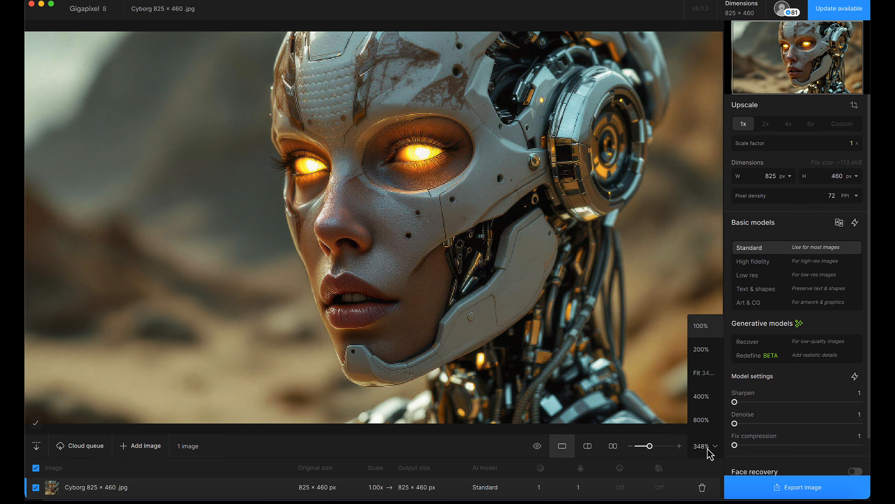
{"action": "left_click", "coordinate": [706, 333]}
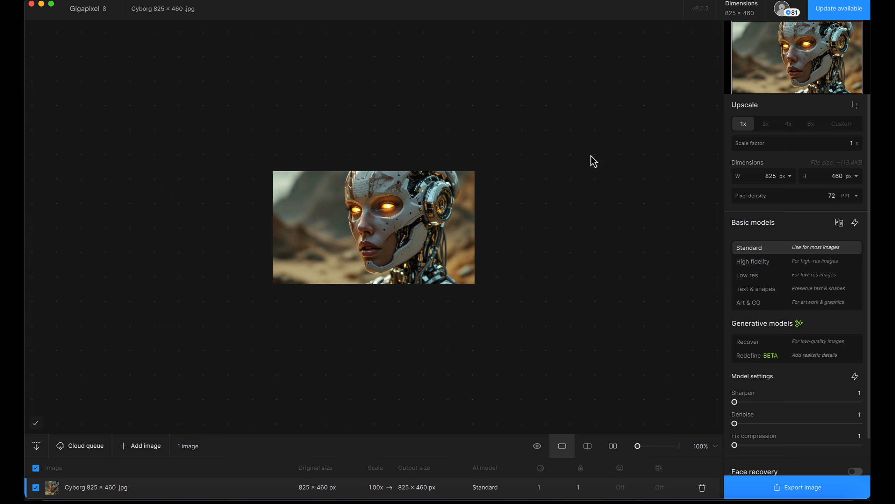
- Set the upscale factor to 4x and start a comparison of the Standard, High fidelity and Low res models
{"action": "left_click", "coordinate": [789, 124]}
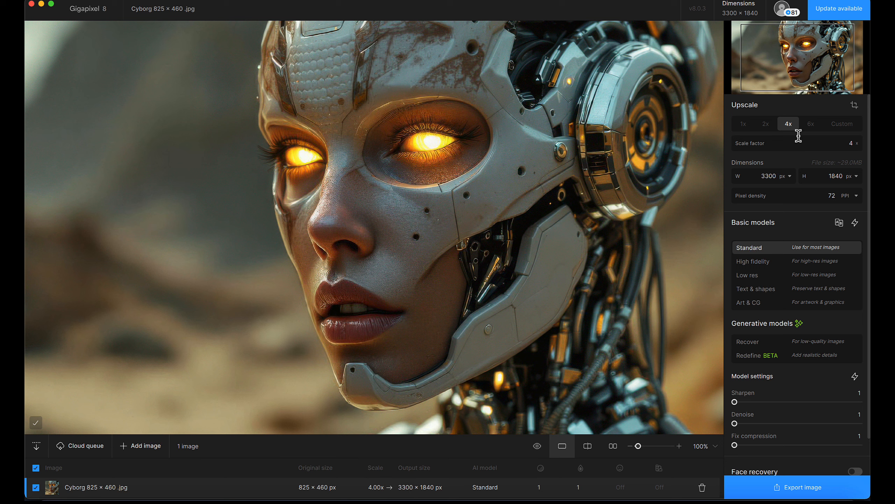
{"action": "scroll", "coordinate": [798, 138], "scroll_direction": "down", "scroll_amount": 2}
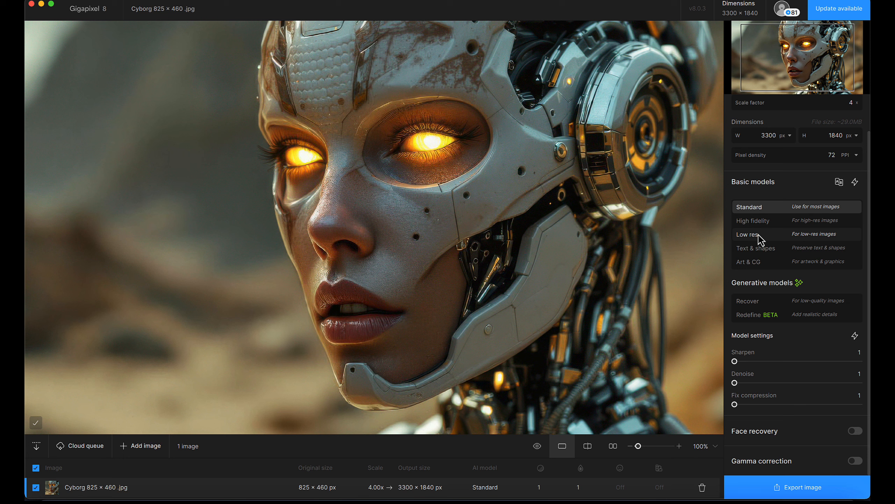
{"action": "left_click", "coordinate": [839, 182]}
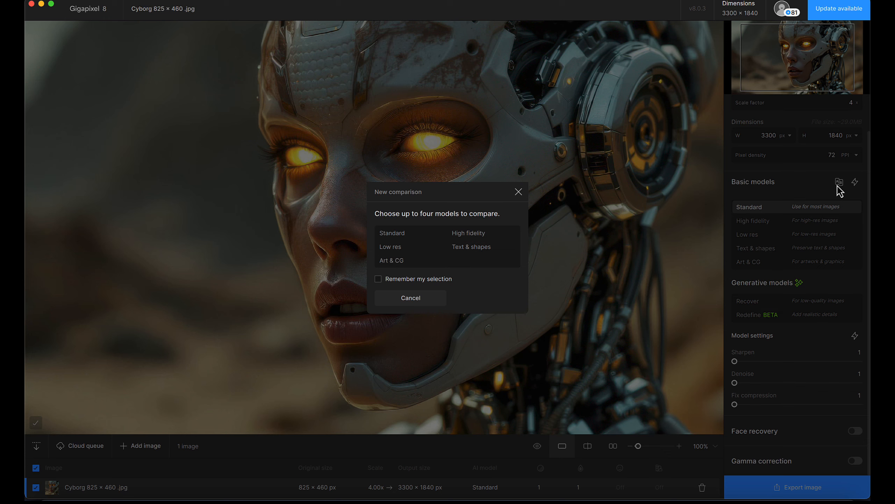
{"action": "left_click", "coordinate": [414, 235]}
{"action": "left_click", "coordinate": [469, 235]}
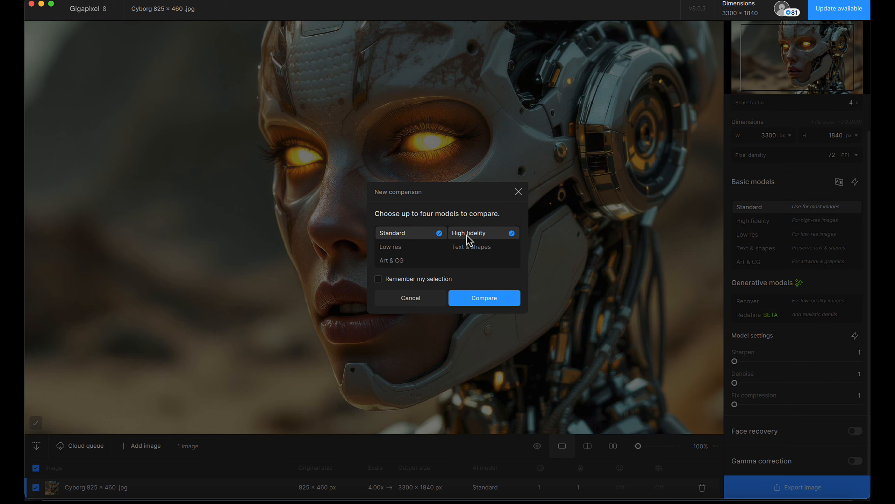
{"action": "left_click", "coordinate": [412, 249]}
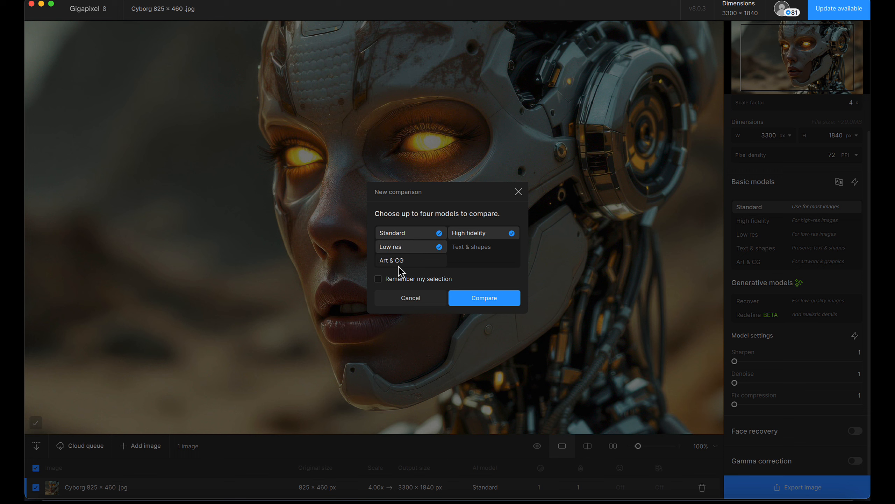
{"action": "left_click", "coordinate": [500, 303]}
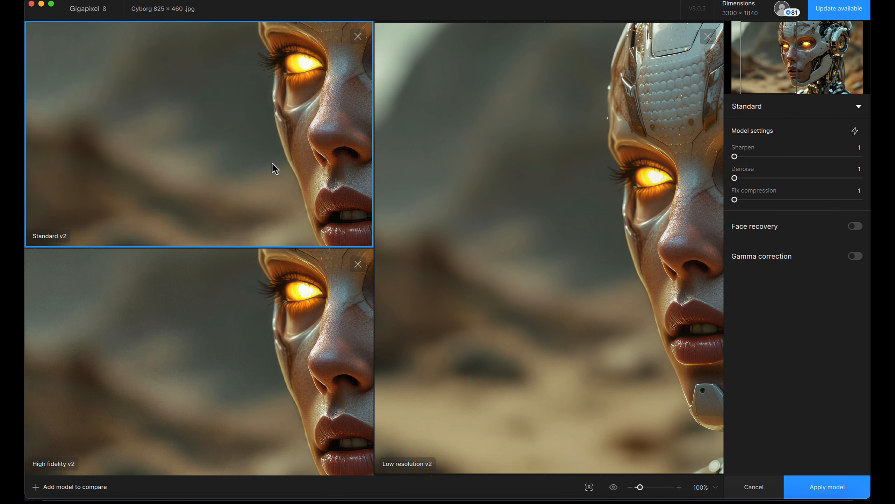
- Examine the face, eyes and mechanical parts across the Standard, High fidelity and Low res previews
{"action": "left_click_drag", "start_coordinate": [295, 171], "coordinate": [73, 163]}
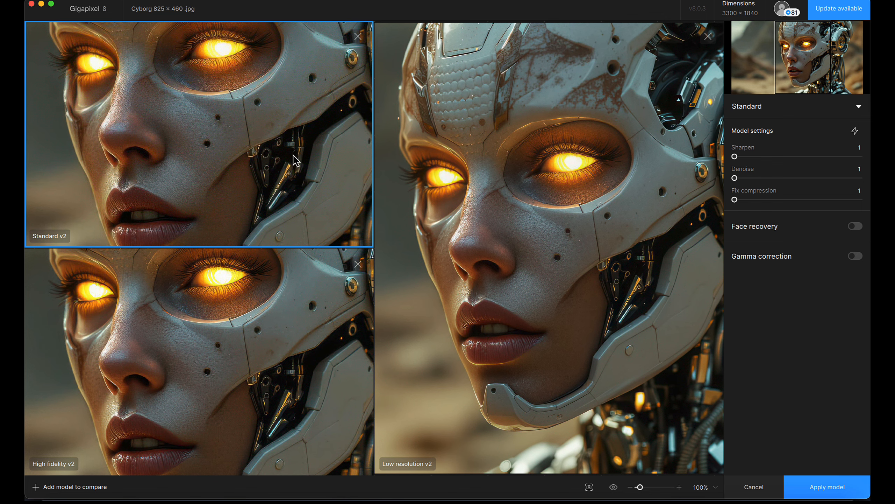
{"action": "left_click_drag", "start_coordinate": [295, 161], "coordinate": [249, 160]}
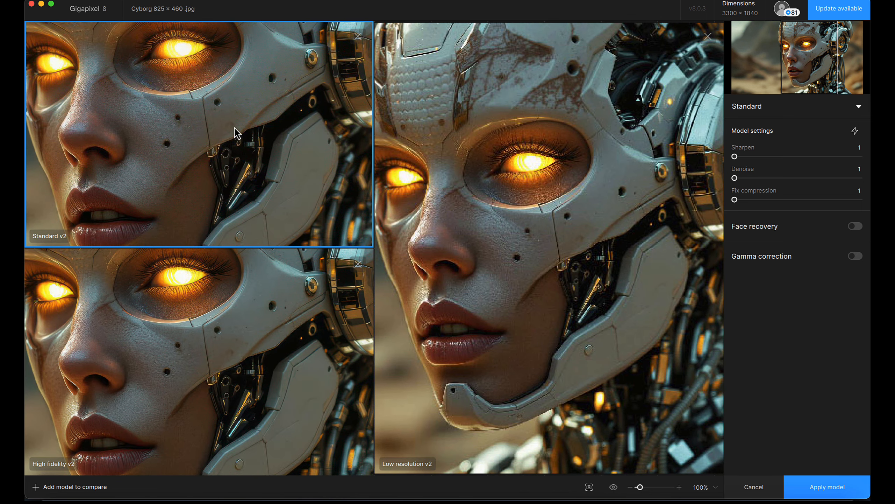
{"action": "left_click_drag", "start_coordinate": [220, 129], "coordinate": [275, 154]}
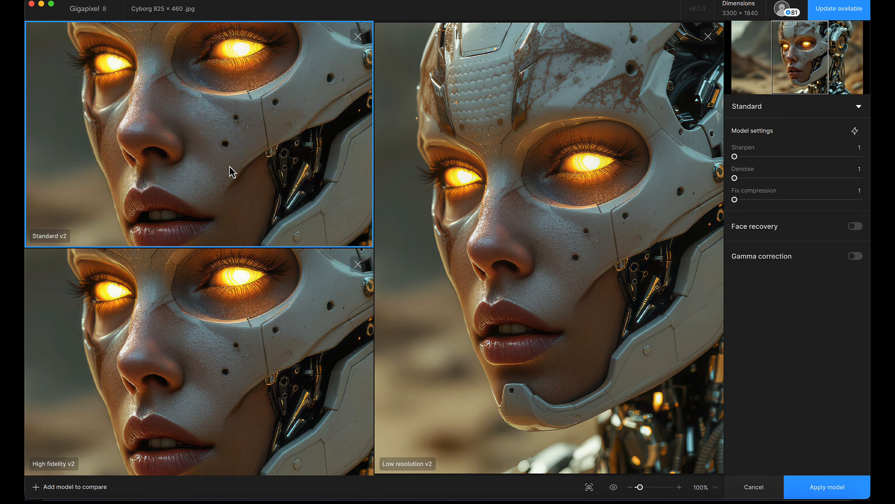
{"action": "left_click_drag", "start_coordinate": [330, 97], "coordinate": [201, 106]}
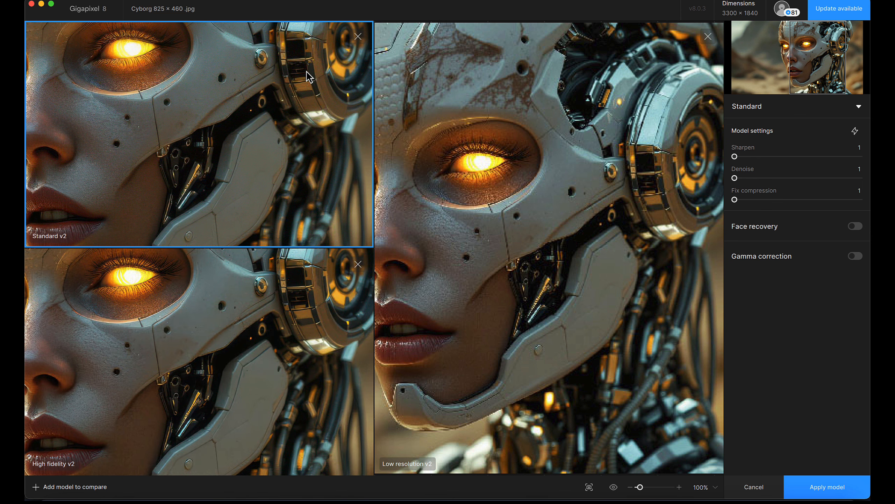
{"action": "left_click", "coordinate": [313, 152]}
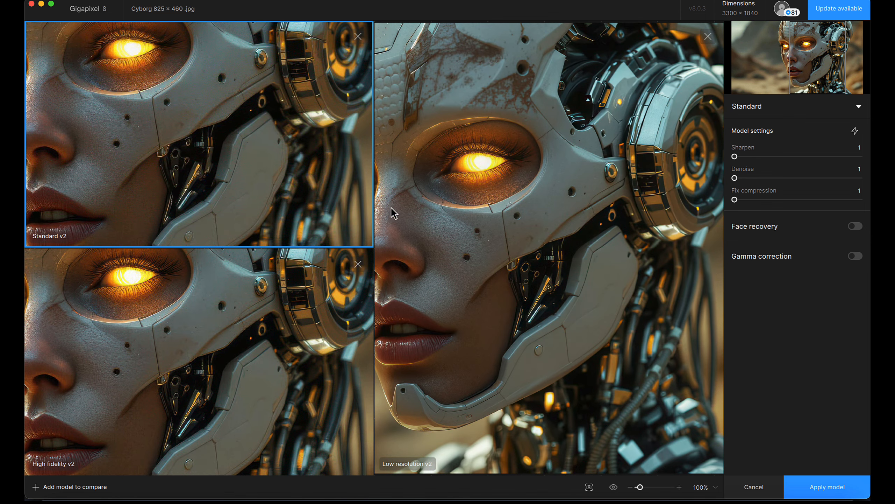
{"action": "left_click_drag", "start_coordinate": [161, 145], "coordinate": [228, 140]}
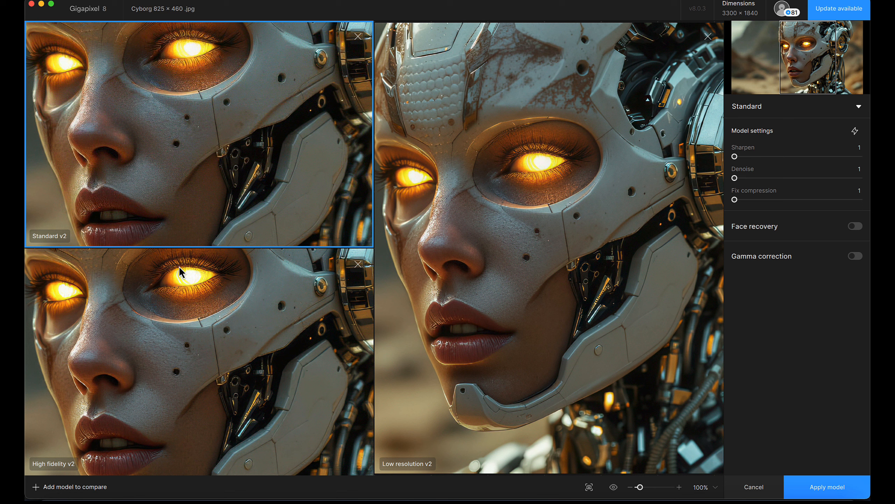
{"action": "left_click", "coordinate": [222, 337]}
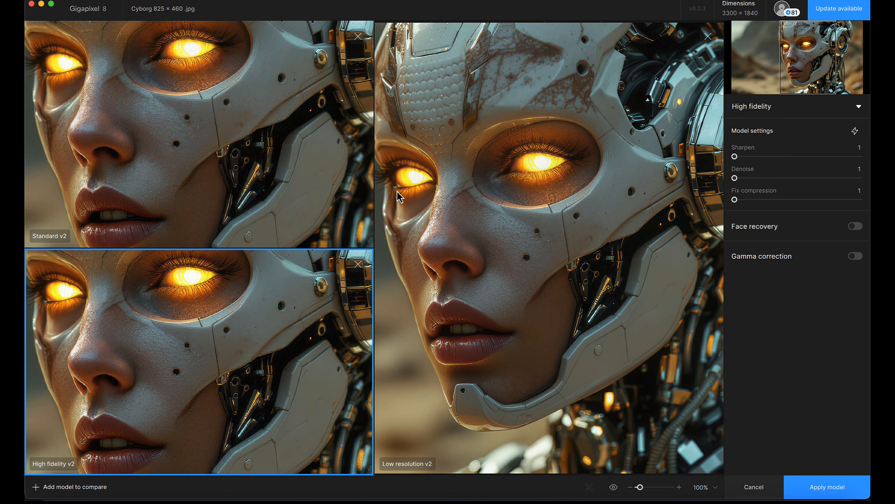
- Remove the Low res preview from the comparison and apply the High fidelity model to the image
{"action": "left_click", "coordinate": [530, 286]}
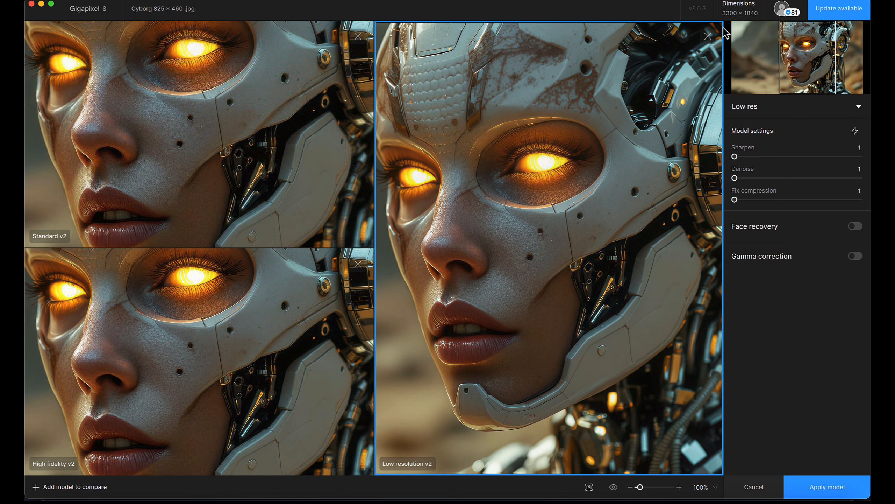
{"action": "left_click", "coordinate": [708, 36]}
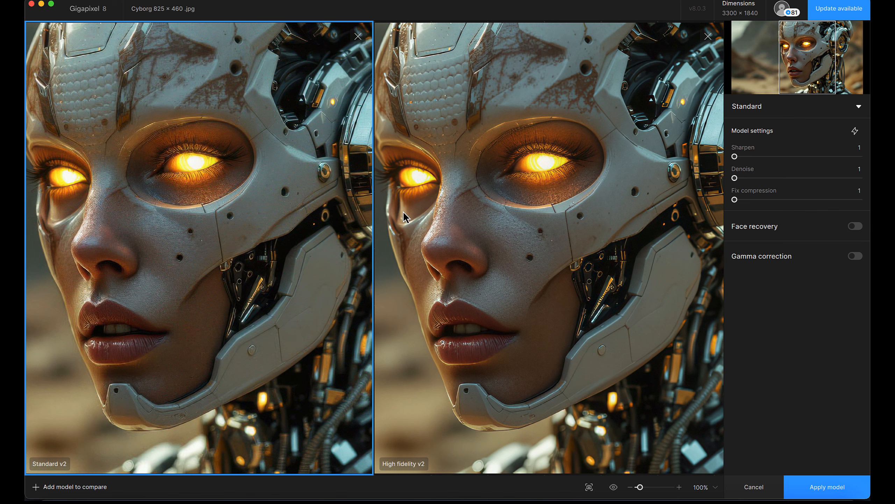
{"action": "left_click_drag", "start_coordinate": [441, 217], "coordinate": [492, 211]}
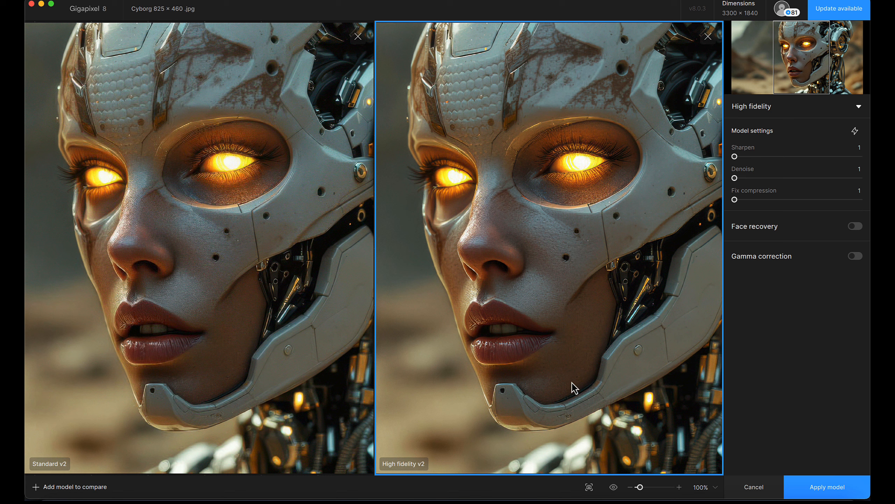
{"action": "left_click", "coordinate": [644, 487]}
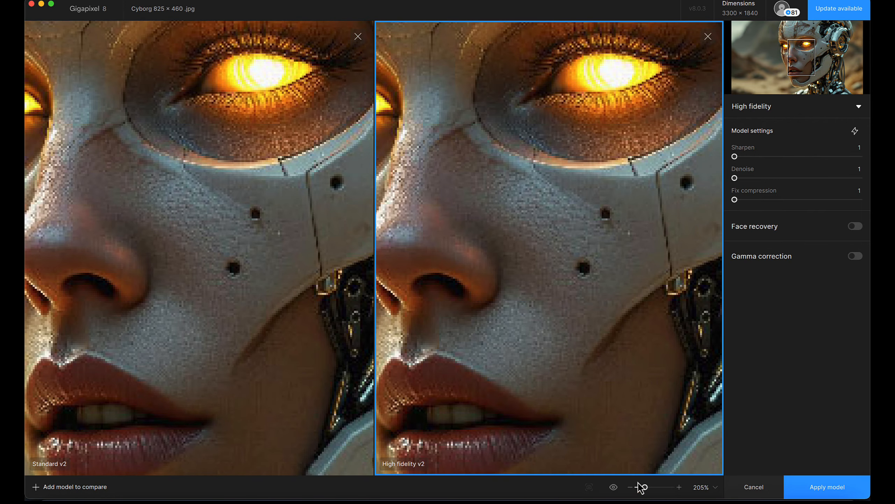
{"action": "left_click", "coordinate": [601, 423]}
{"action": "left_click_drag", "start_coordinate": [601, 423], "coordinate": [600, 336]}
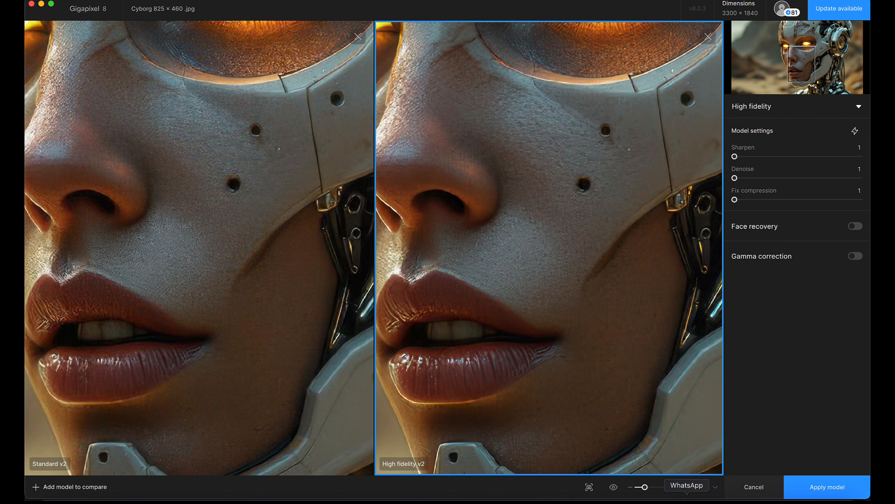
{"action": "left_click", "coordinate": [712, 494]}
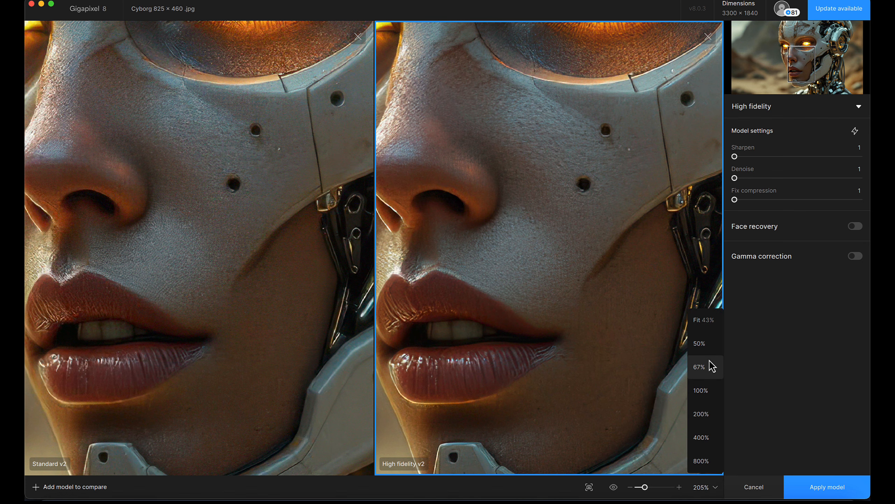
{"action": "left_click", "coordinate": [716, 400]}
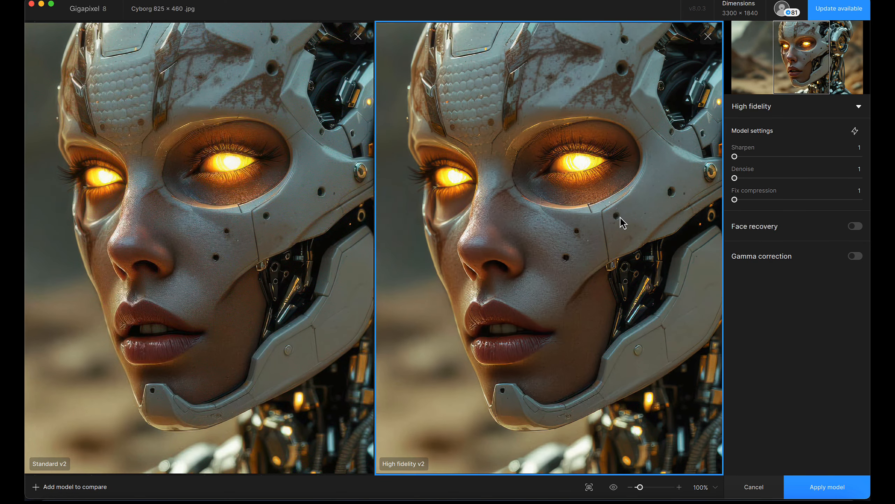
{"action": "left_click", "coordinate": [832, 491]}
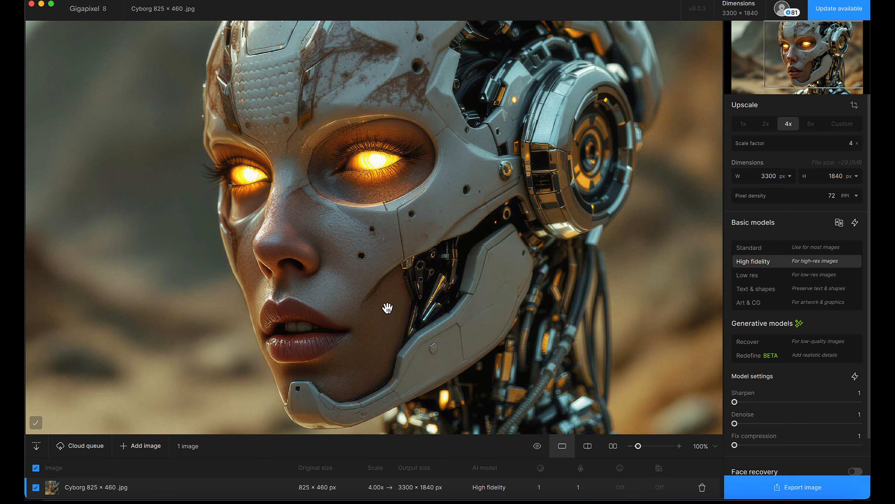
- Compare the original with the High fidelity result in side-by-side and split views, and return to the single view
{"action": "left_click", "coordinate": [519, 272]}
{"action": "left_click_drag", "start_coordinate": [519, 272], "coordinate": [561, 281]}
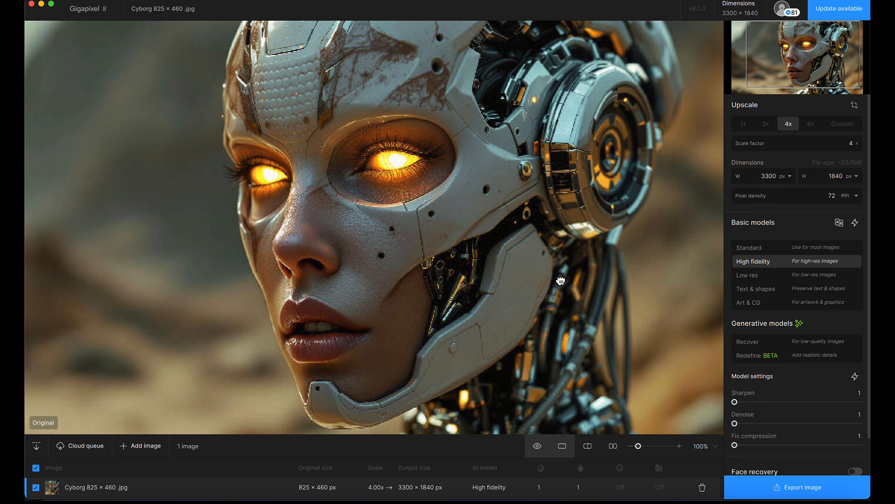
{"action": "left_click_drag", "start_coordinate": [561, 280], "coordinate": [561, 282]}
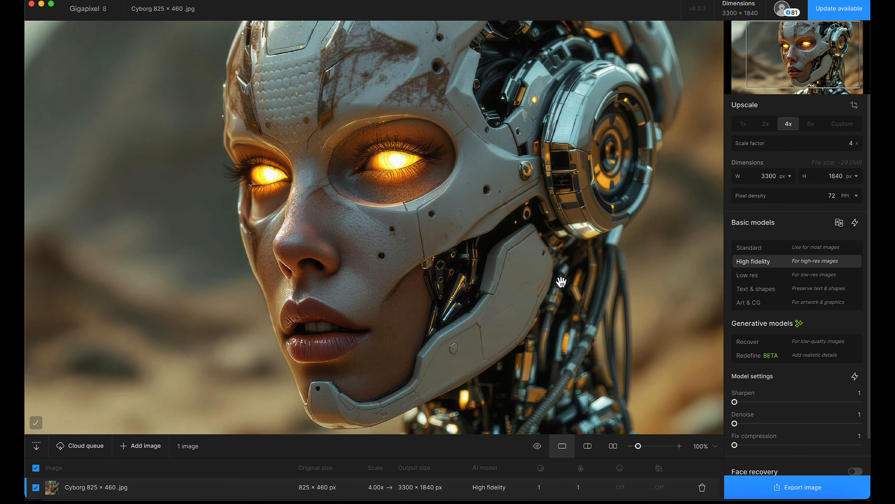
{"action": "left_click", "coordinate": [613, 447]}
{"action": "left_click_drag", "start_coordinate": [632, 266], "coordinate": [451, 261]}
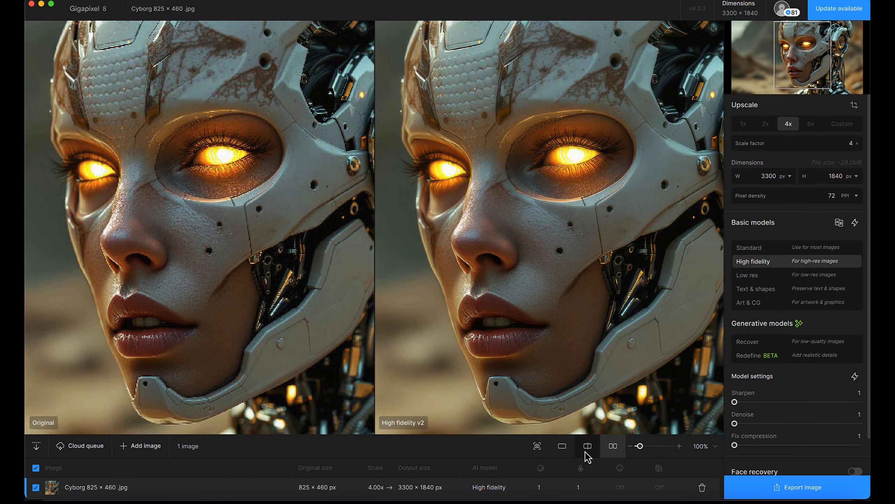
{"action": "left_click", "coordinate": [587, 446]}
{"action": "mouse_move", "coordinate": [374, 249]}
{"action": "left_mouse_down"}
{"action": "mouse_move", "coordinate": [319, 248]}
{"action": "mouse_move", "coordinate": [500, 248]}
{"action": "mouse_move", "coordinate": [392, 249]}
{"action": "left_mouse_up"}
{"action": "left_click", "coordinate": [614, 446]}
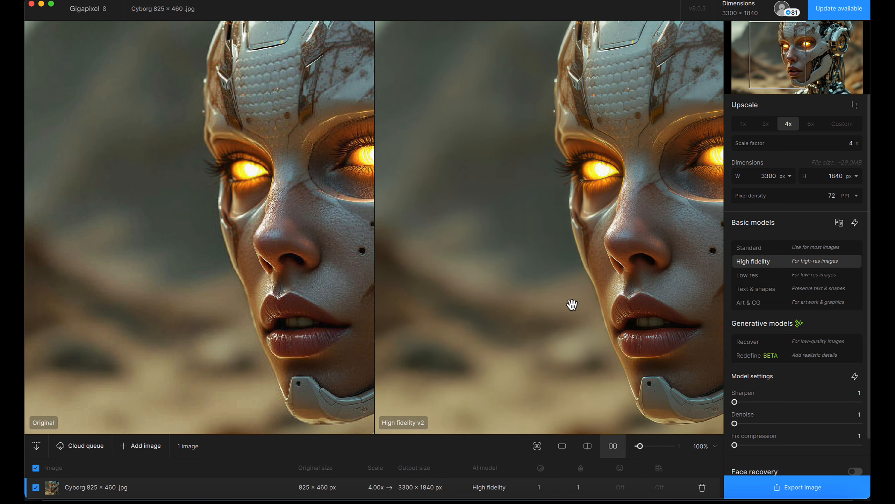
{"action": "left_click_drag", "start_coordinate": [571, 306], "coordinate": [542, 311]}
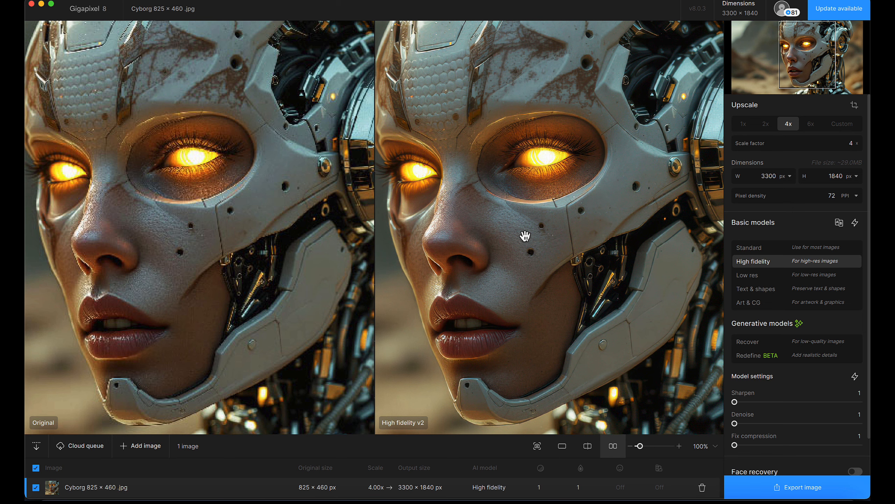
{"action": "left_click", "coordinate": [563, 447]}
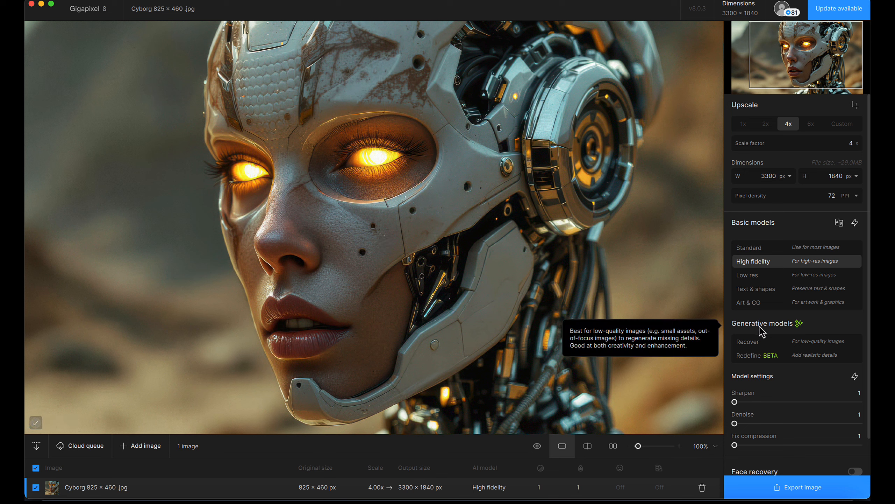
- Examine the cheek, lips and jaw mechanics of the High fidelity result close up at 188% zoom
{"action": "scroll", "coordinate": [779, 288], "scroll_direction": "down", "scroll_amount": 2}
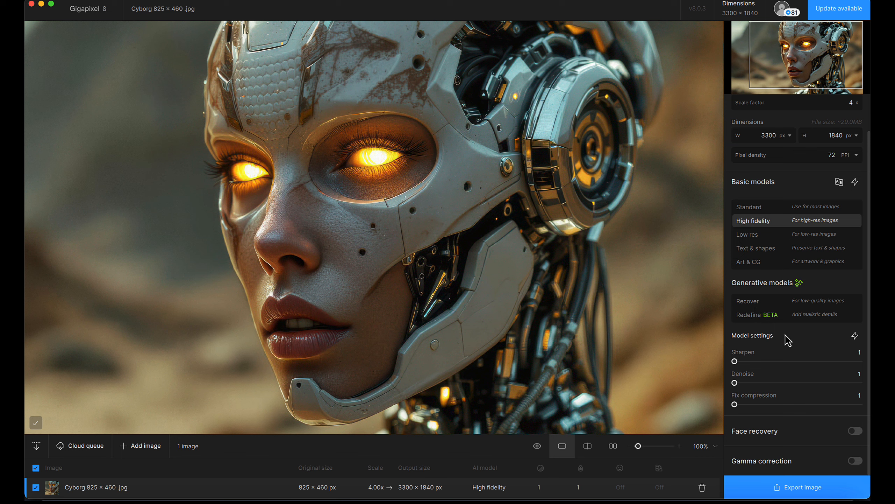
{"action": "mouse_move", "coordinate": [754, 358]}
{"action": "left_click_drag", "start_coordinate": [638, 446], "coordinate": [642, 447]}
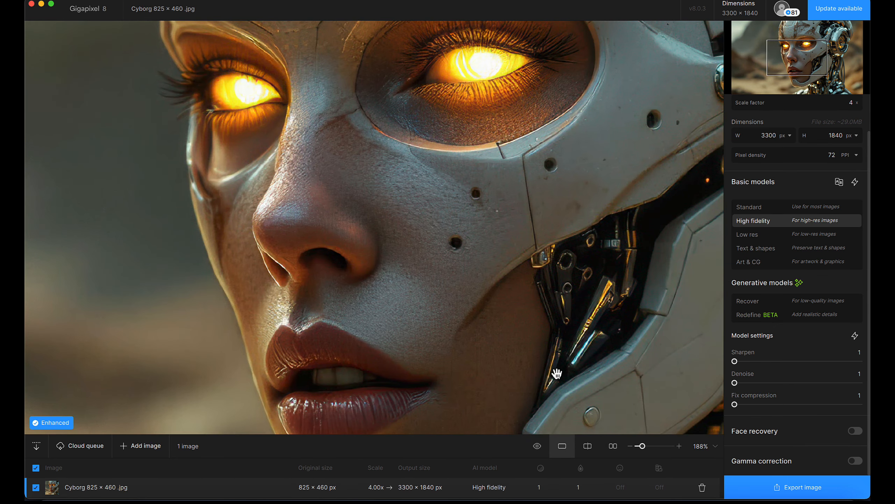
{"action": "left_click_drag", "start_coordinate": [563, 377], "coordinate": [534, 296]}
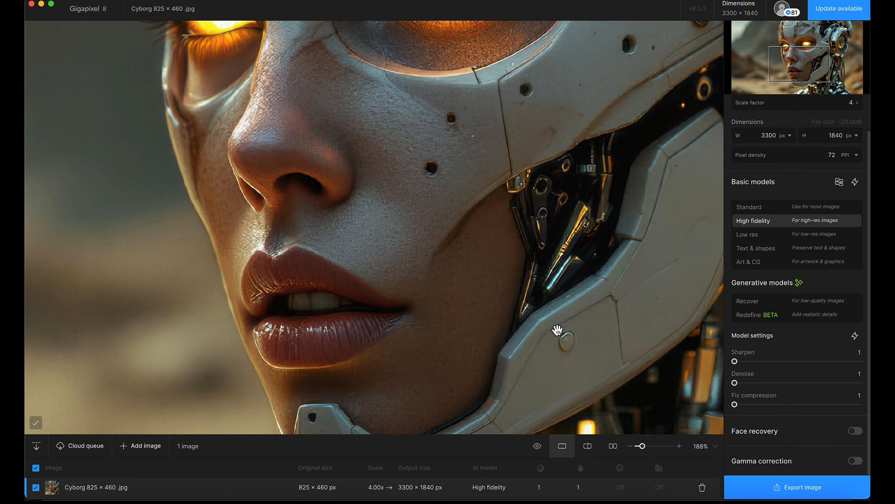
{"action": "left_click_drag", "start_coordinate": [543, 340], "coordinate": [524, 299]}
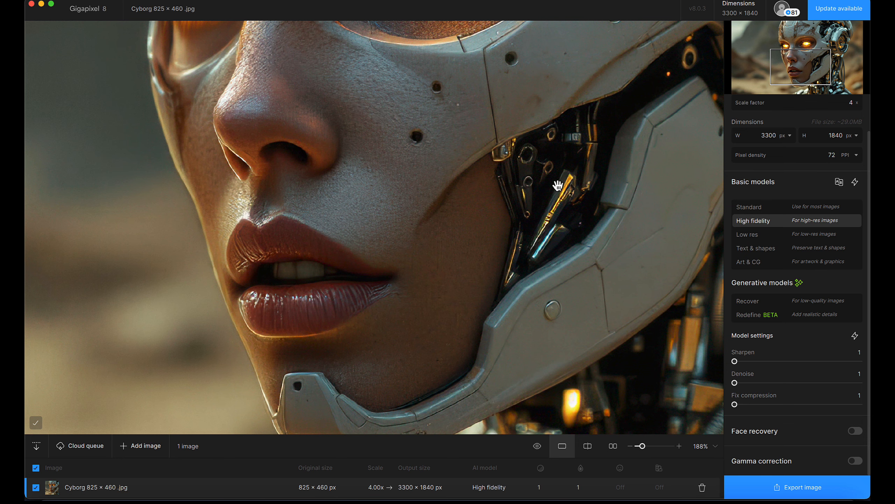
{"action": "left_click_drag", "start_coordinate": [550, 204], "coordinate": [556, 206]}
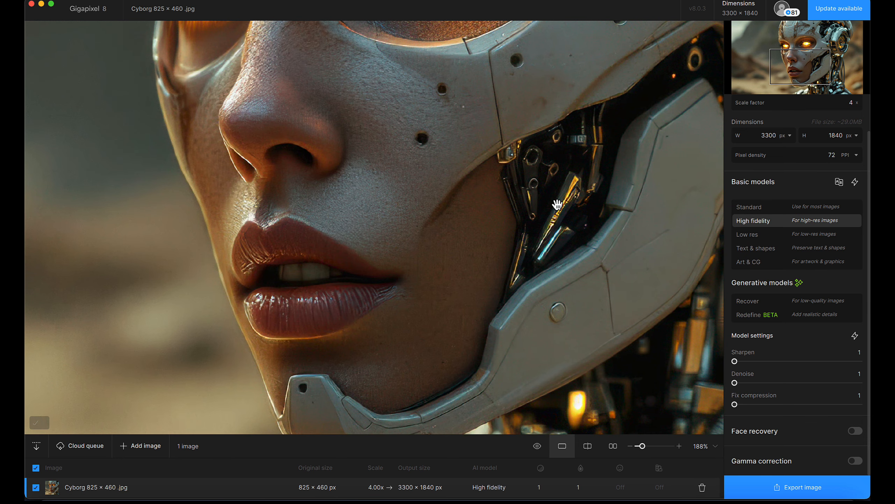
{"action": "left_click", "coordinate": [548, 217]}
- Try Denoise strengths of 14 and 43 on the High fidelity model and compare the lower face with the original
{"action": "left_click_drag", "start_coordinate": [735, 386], "coordinate": [753, 390]}
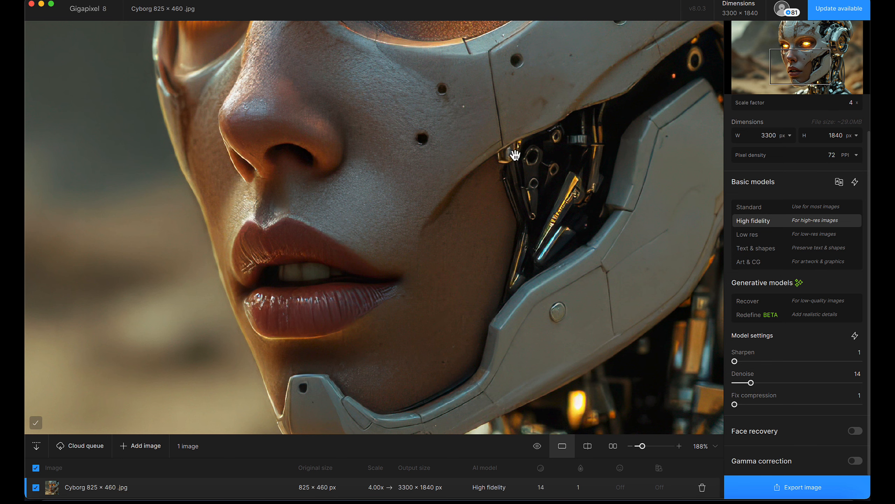
{"action": "left_click_drag", "start_coordinate": [417, 113], "coordinate": [416, 156]}
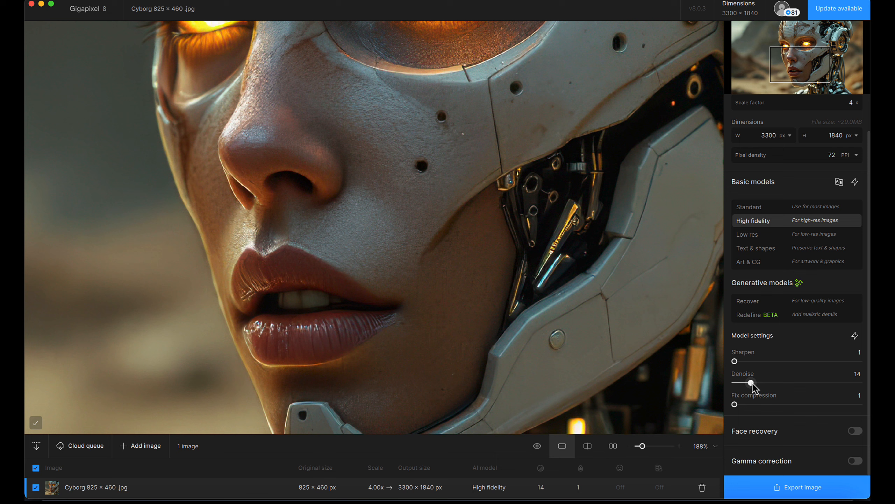
{"action": "left_click_drag", "start_coordinate": [752, 384], "coordinate": [759, 384]}
{"action": "left_click_drag", "start_coordinate": [759, 384], "coordinate": [867, 391]}
{"action": "left_click_drag", "start_coordinate": [857, 386], "coordinate": [822, 388]}
{"action": "left_click_drag", "start_coordinate": [819, 387], "coordinate": [788, 388]}
{"action": "left_click", "coordinate": [463, 343]}
{"action": "left_click", "coordinate": [455, 309]}
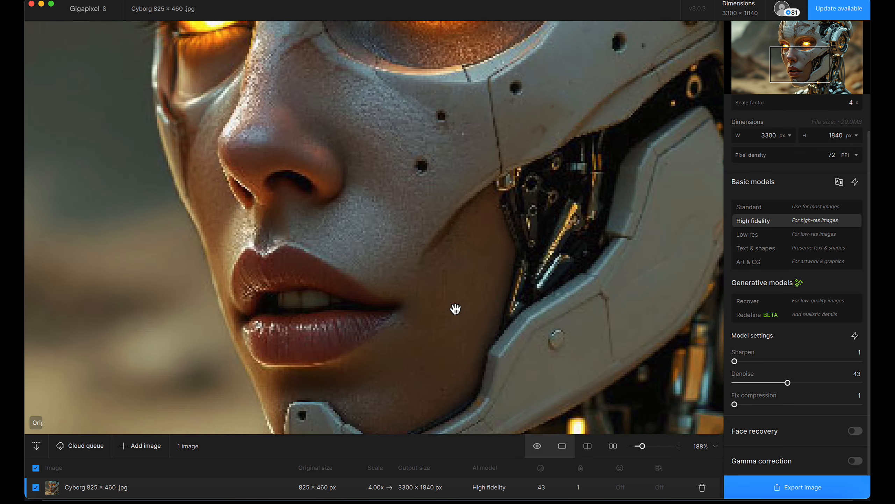
{"action": "left_click", "coordinate": [425, 263]}
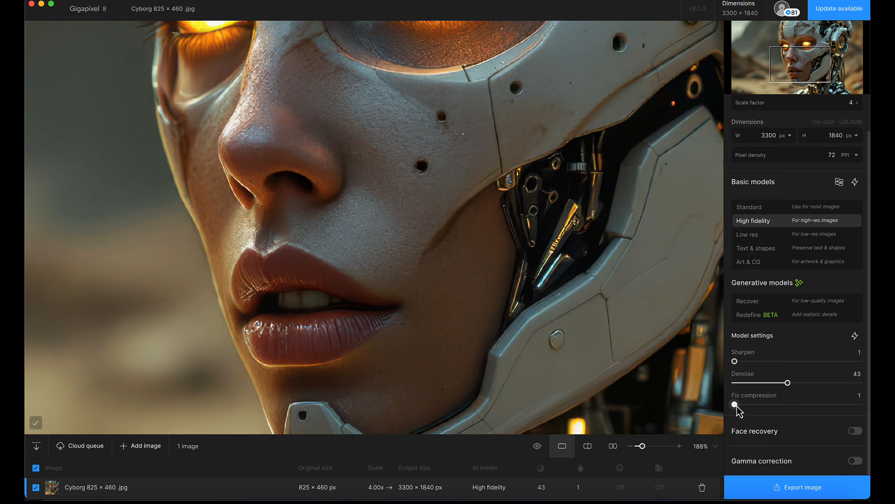
- Set Fix compression to 31 and Denoise to 21 for the High fidelity model
{"action": "left_click_drag", "start_coordinate": [737, 405], "coordinate": [777, 405]}
{"action": "left_click_drag", "start_coordinate": [778, 406], "coordinate": [772, 405]}
{"action": "left_click_drag", "start_coordinate": [788, 383], "coordinate": [773, 383]}
{"action": "left_click_drag", "start_coordinate": [773, 384], "coordinate": [763, 387]}
{"action": "left_click_drag", "start_coordinate": [762, 382], "coordinate": [759, 382]}
- Examine the eyes, cheek and mouth with the adjusted model settings and compare the lower face with the original
{"action": "left_click_drag", "start_coordinate": [516, 232], "coordinate": [396, 350]}
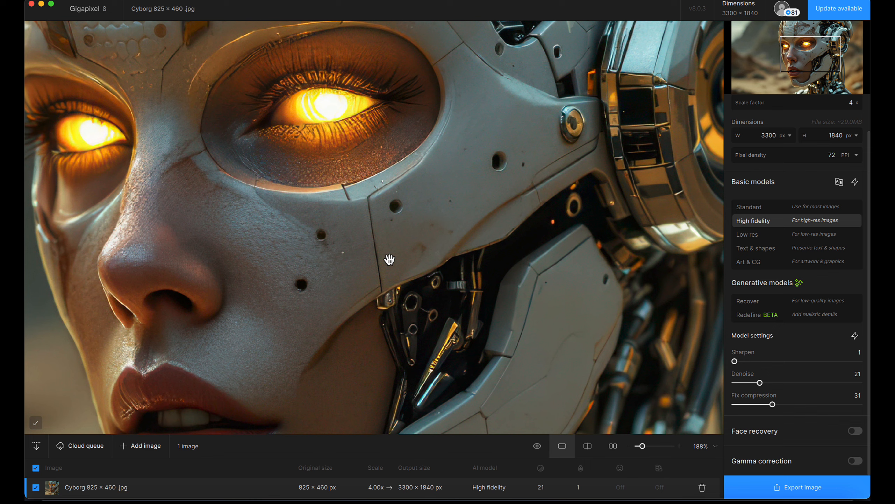
{"action": "left_click_drag", "start_coordinate": [248, 331], "coordinate": [405, 267]}
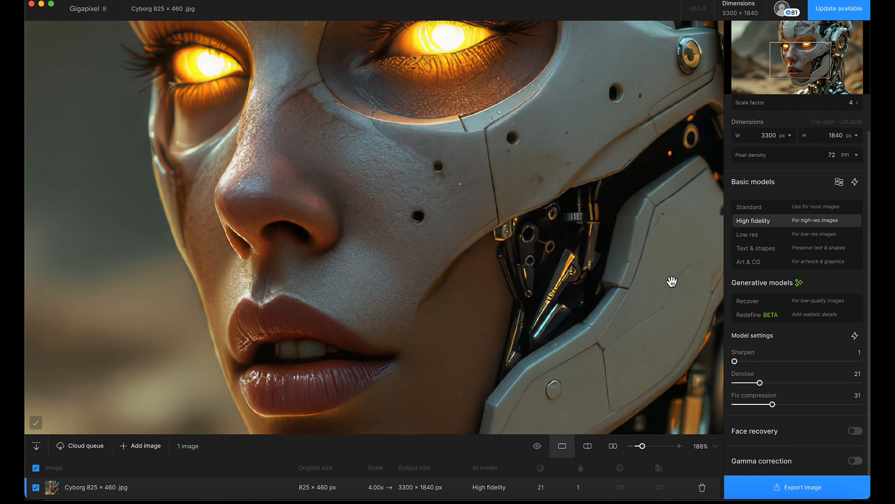
{"action": "left_click_drag", "start_coordinate": [454, 347], "coordinate": [437, 284]}
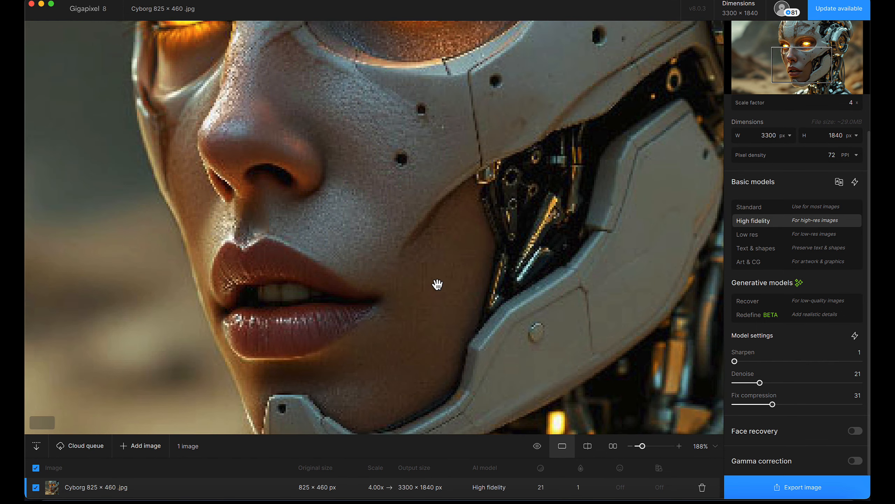